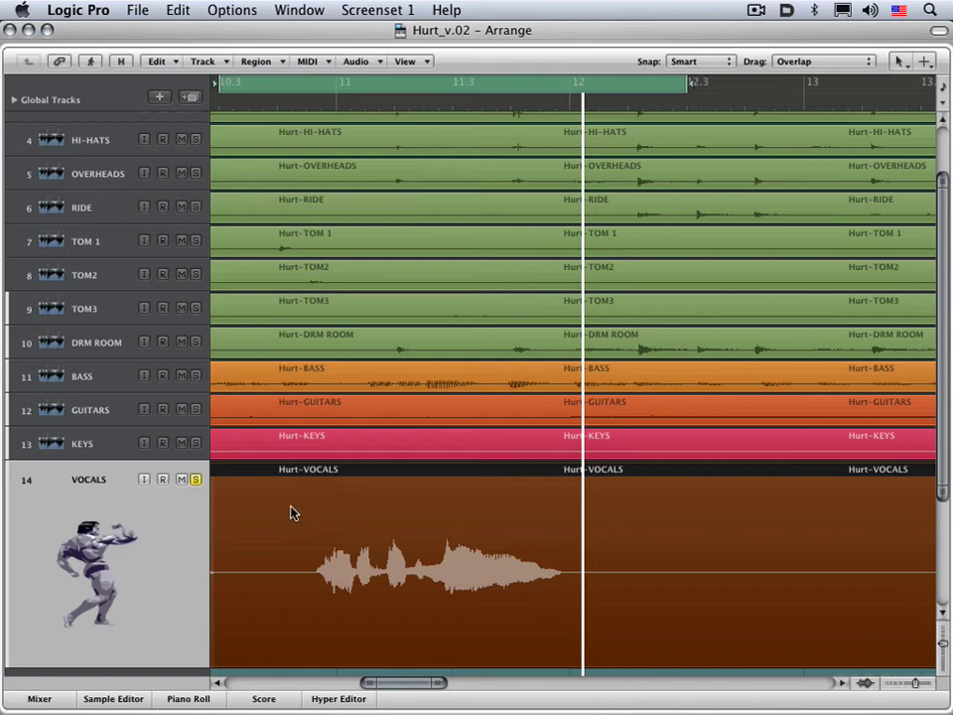
Step: Play the cycle section to hear the vocal phrase, then stop
key("space")
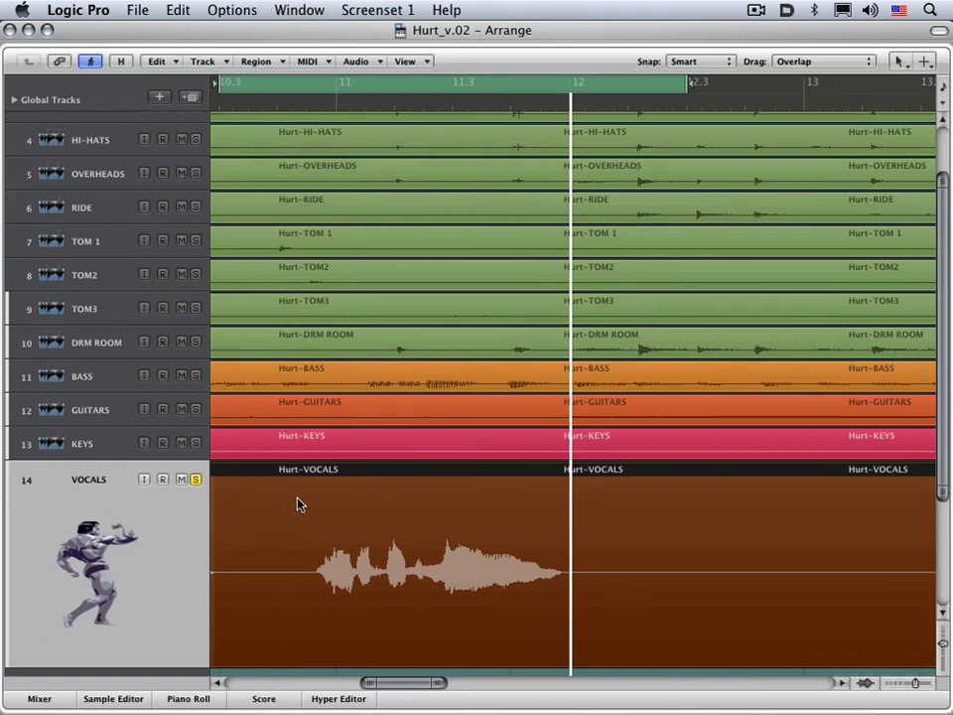
key("space")
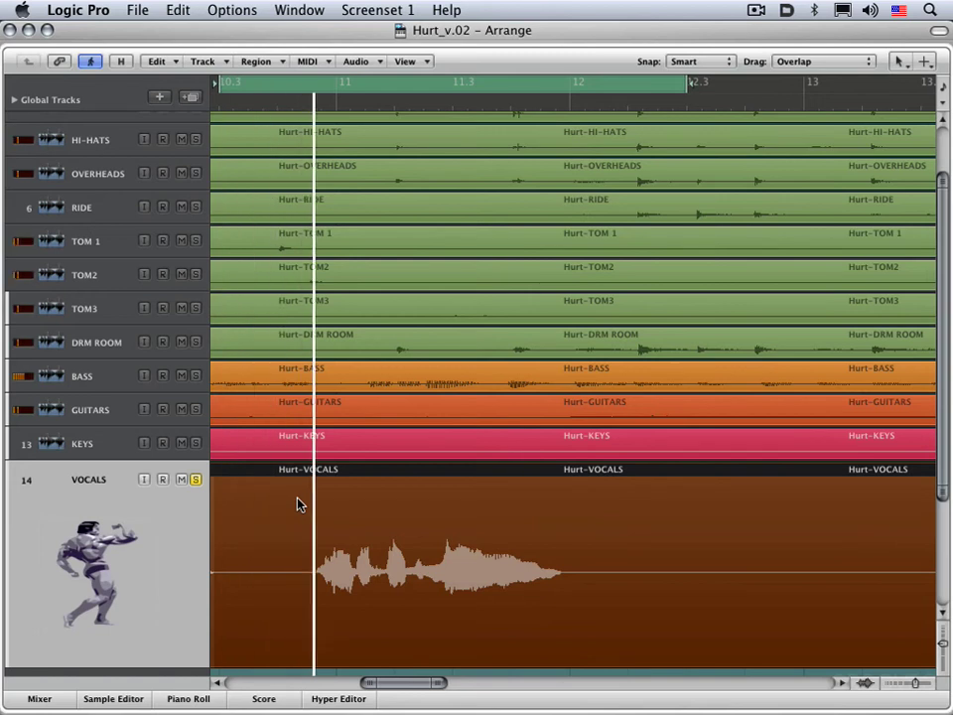
key("space")
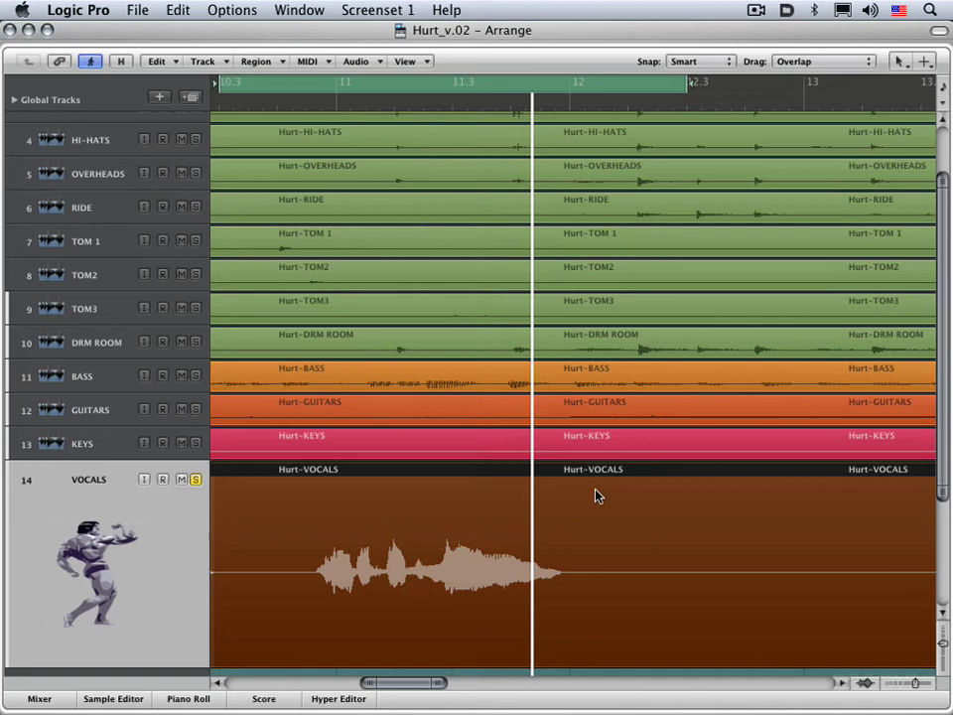
Step: Switch the editing tool to the Flex Tool with the R shortcut
left_click(898, 62)
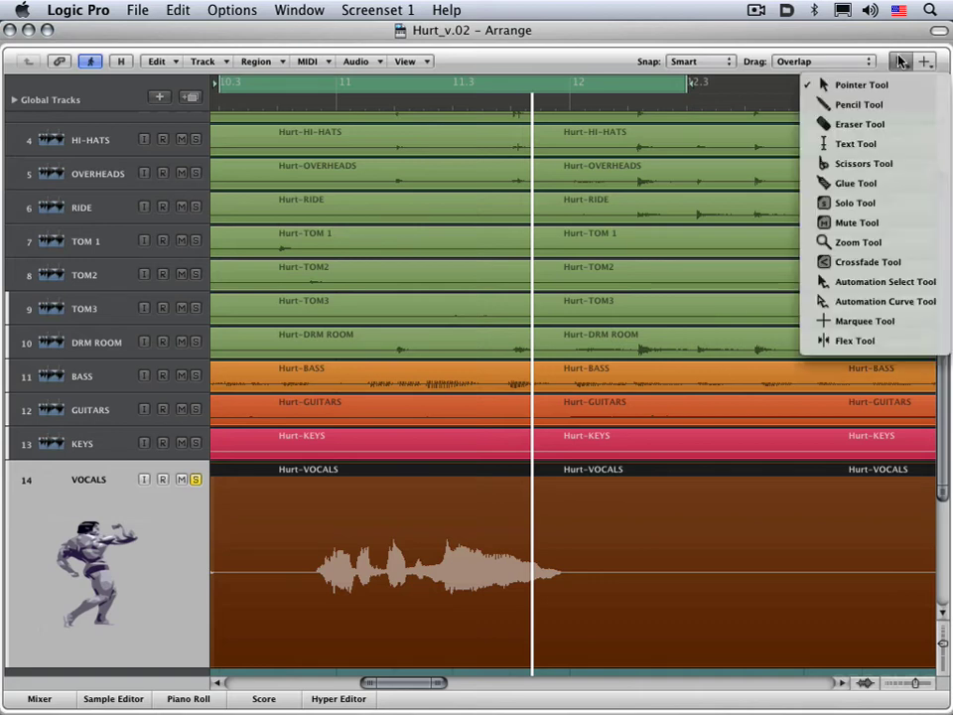
left_click(682, 464)
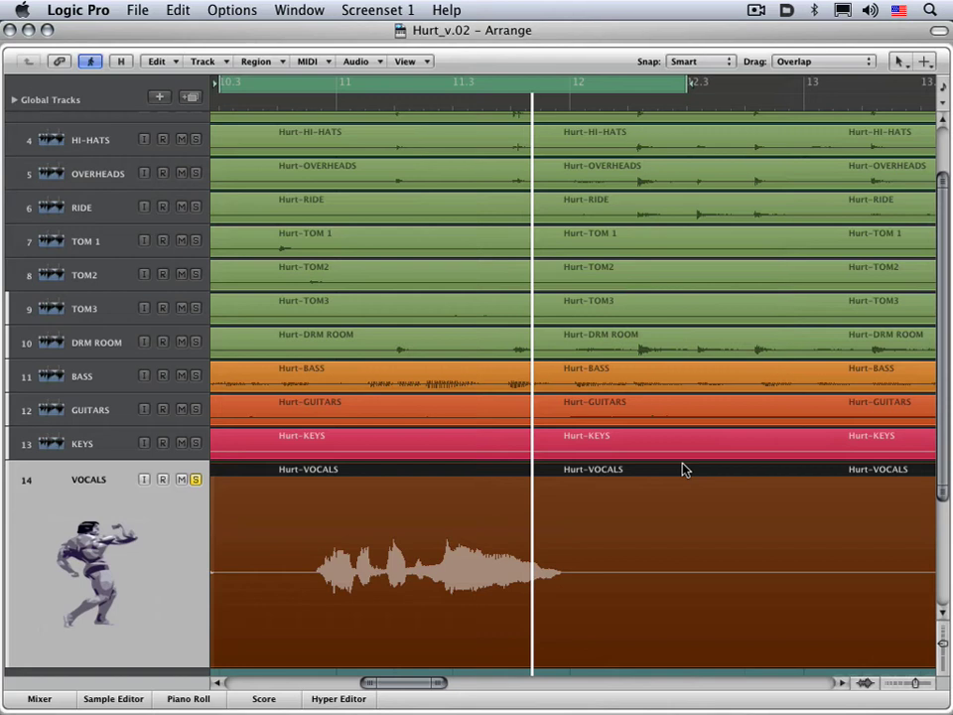
key("Escape")
key("Down")
key("Down")
key("Escape")
key("Escape")
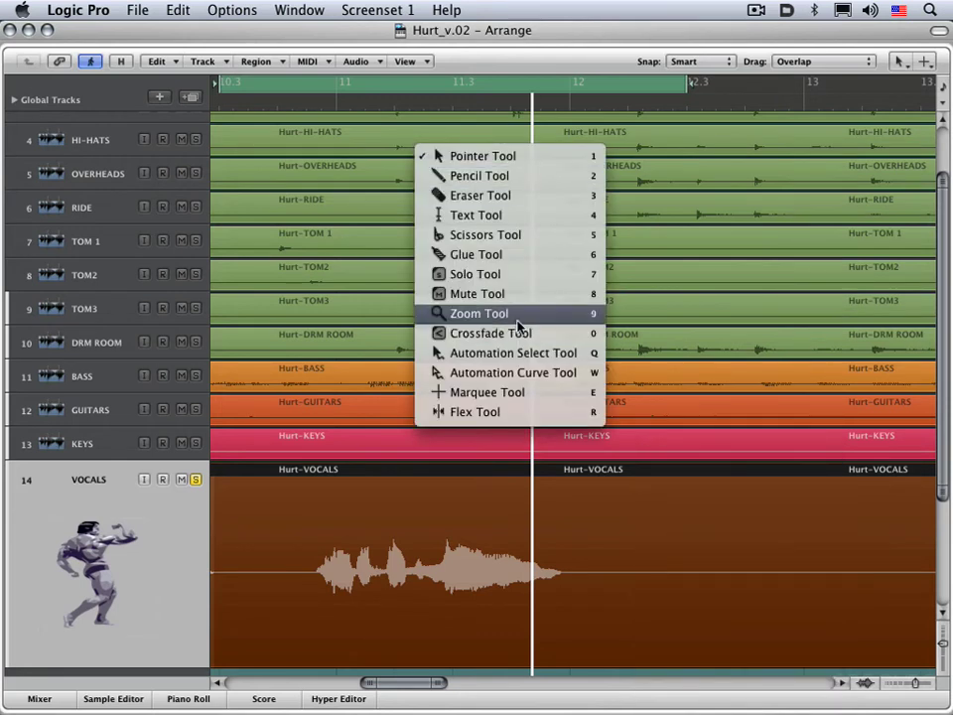
key("r")
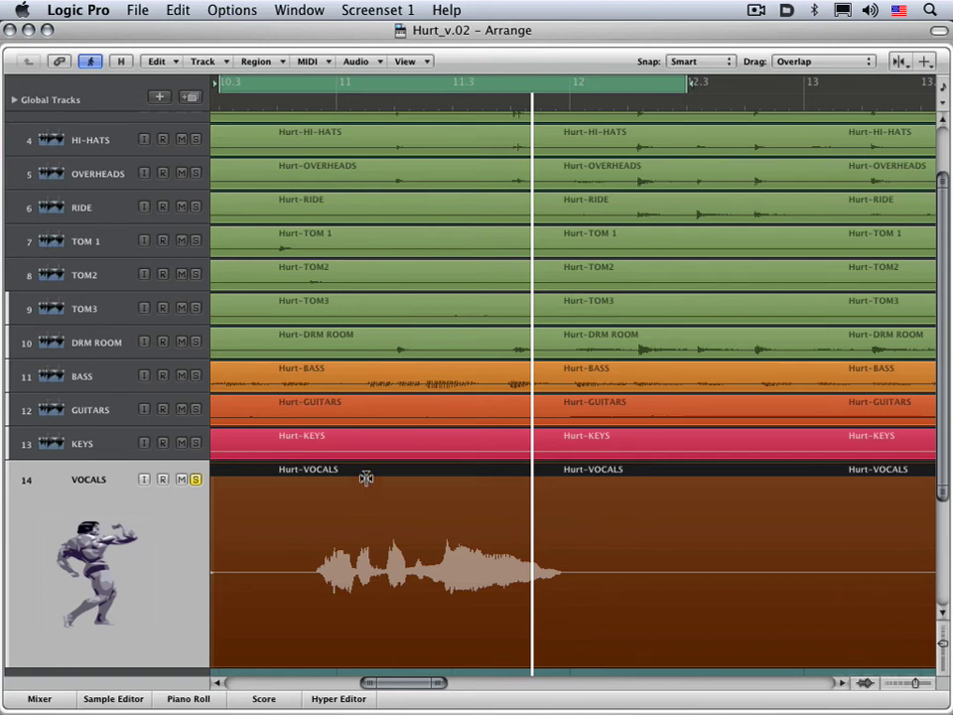
Step: Pick Slicing as the flex mode for the Hurt-VOCALS region and expand its More info description
left_click(366, 477)
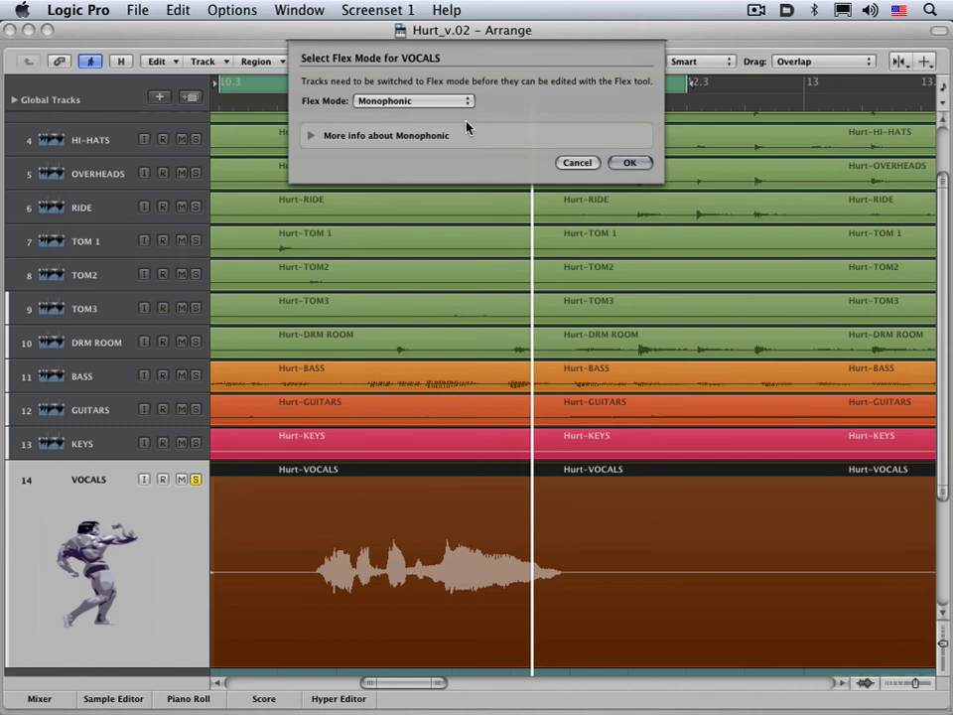
left_click(434, 101)
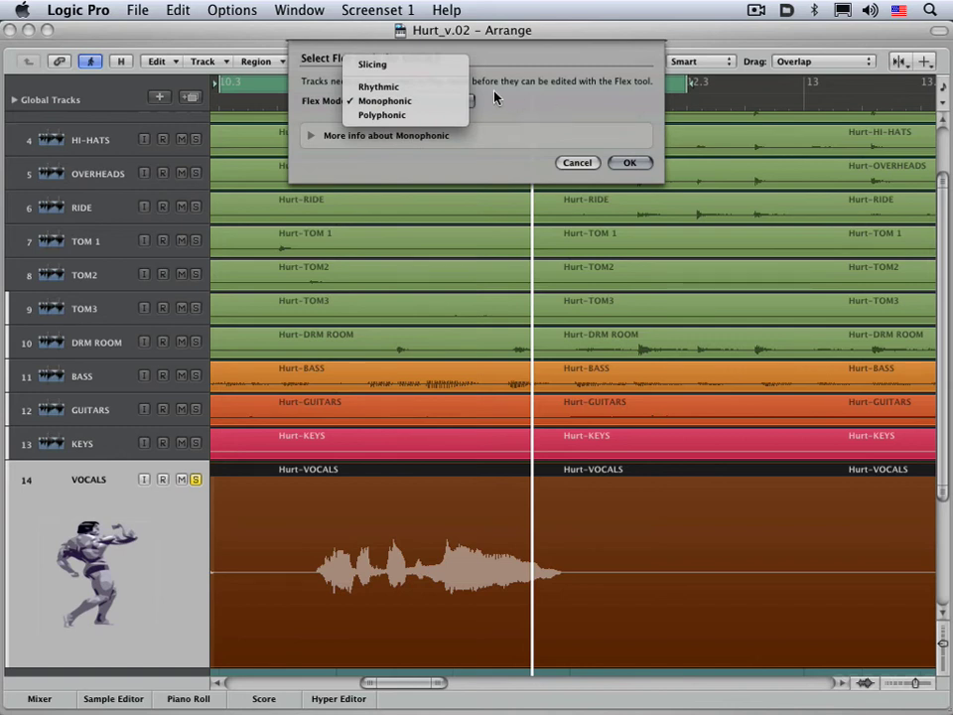
left_click(403, 67)
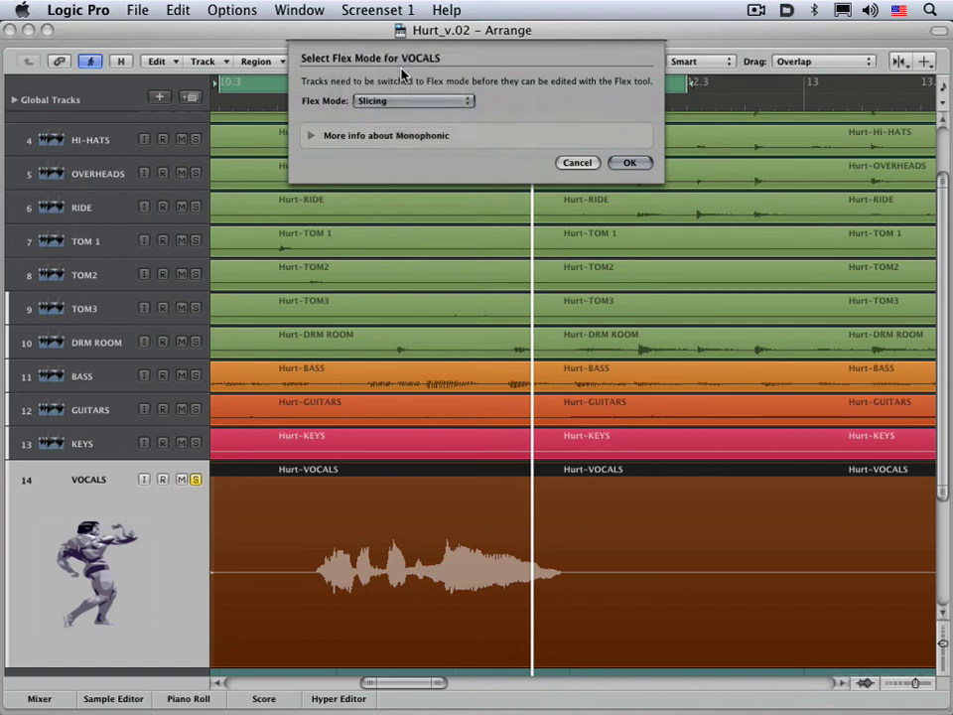
left_click(310, 136)
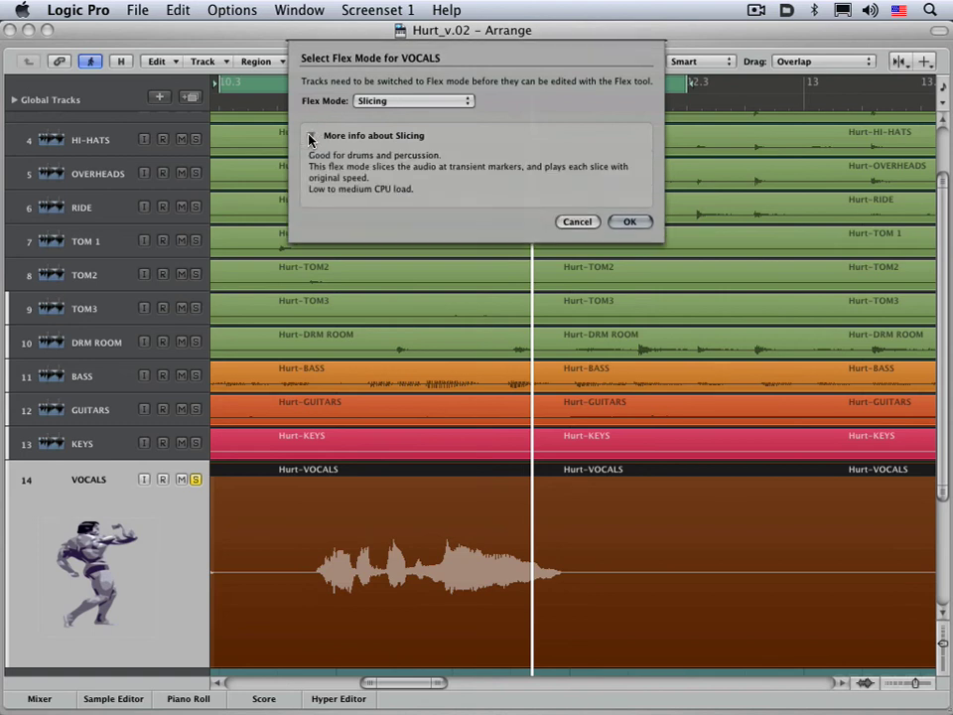
Step: Compare the Rhythmic, Monophonic and Polyphonic flex modes, then confirm Monophonic for VOCALS
left_click(397, 102)
left_click(385, 123)
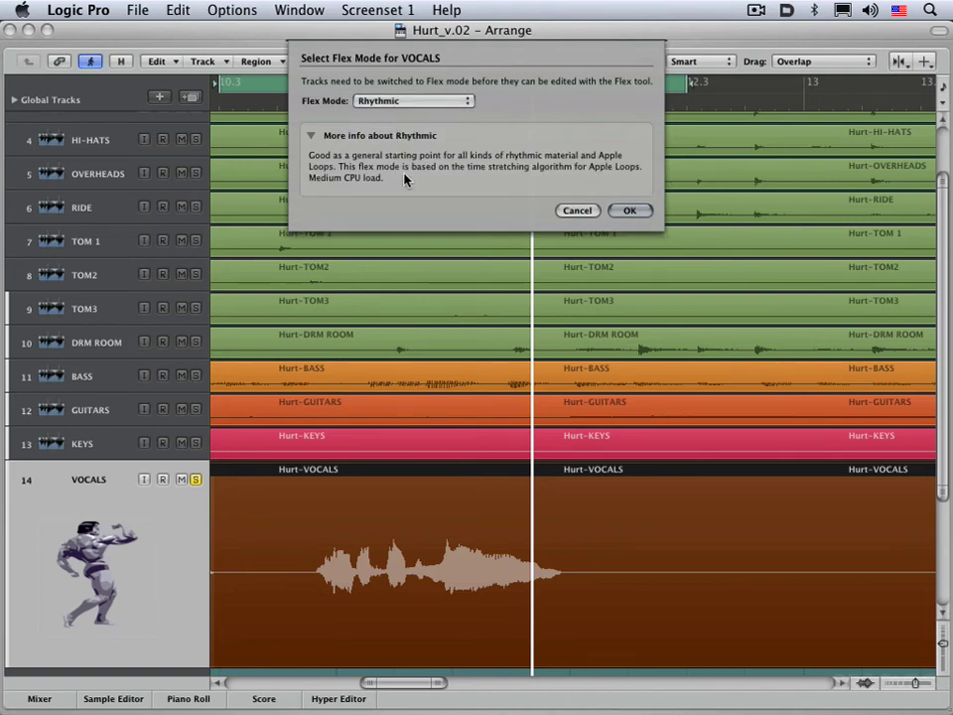
left_click(417, 100)
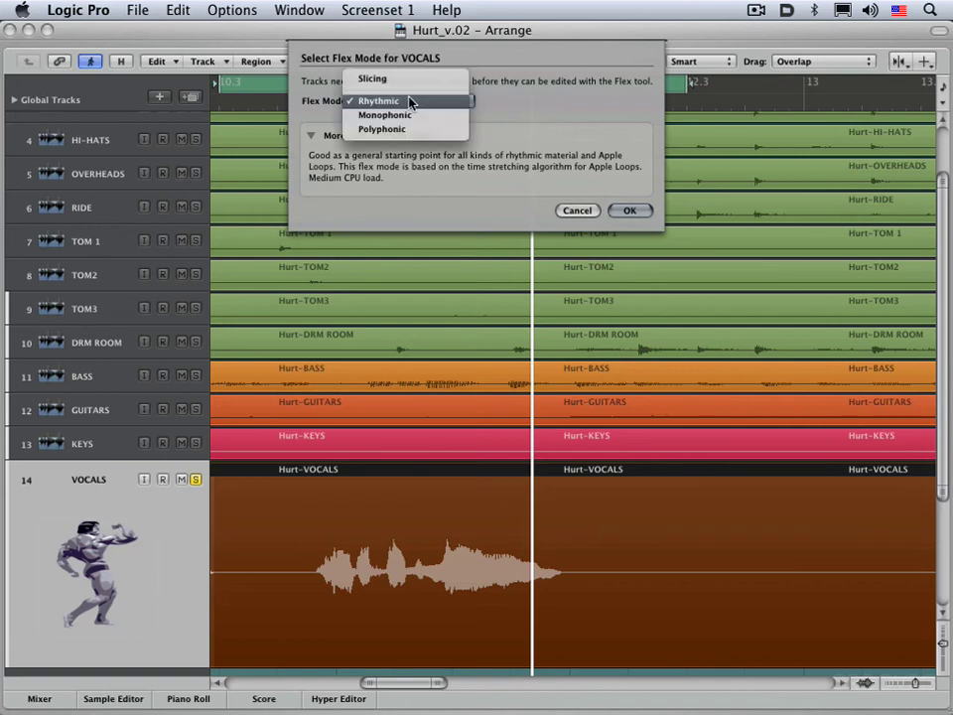
left_click(417, 115)
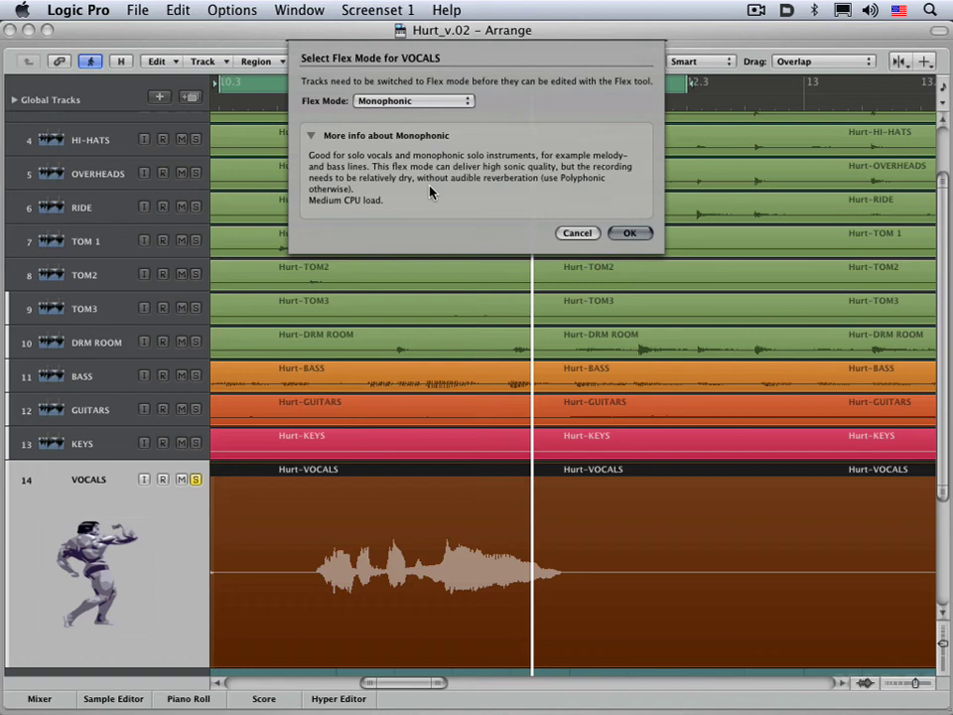
left_click(406, 100)
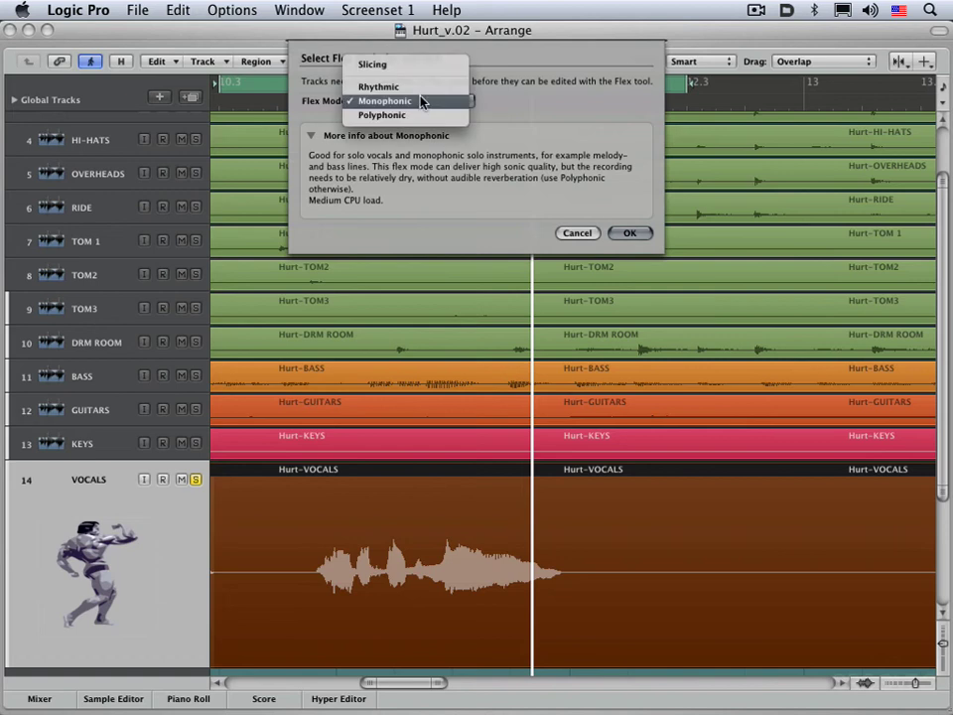
left_click(432, 115)
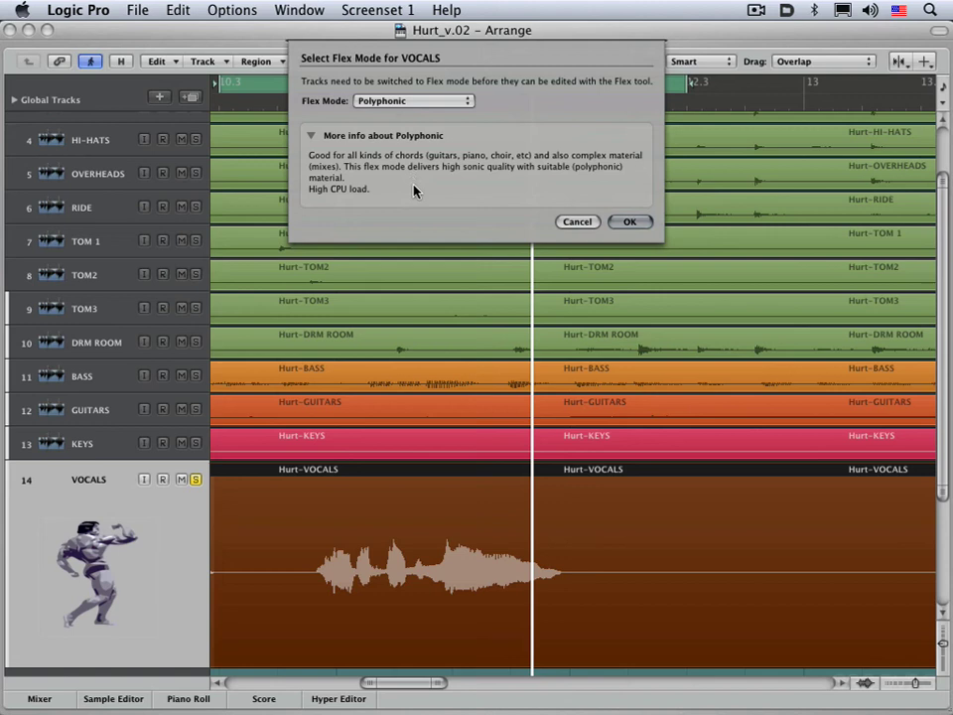
left_click(414, 101)
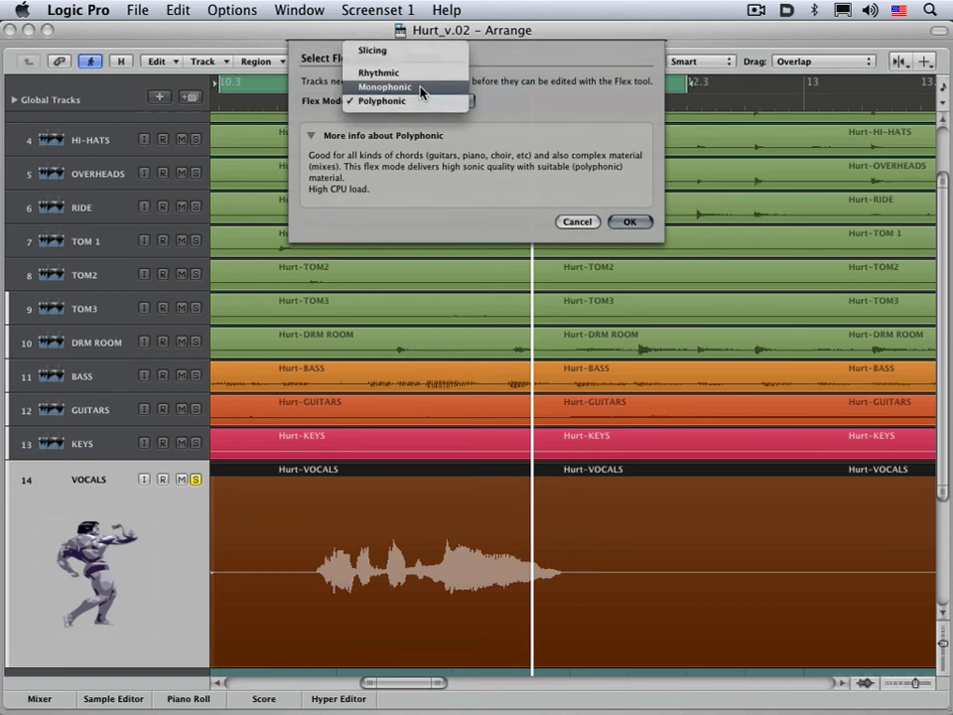
left_click(425, 89)
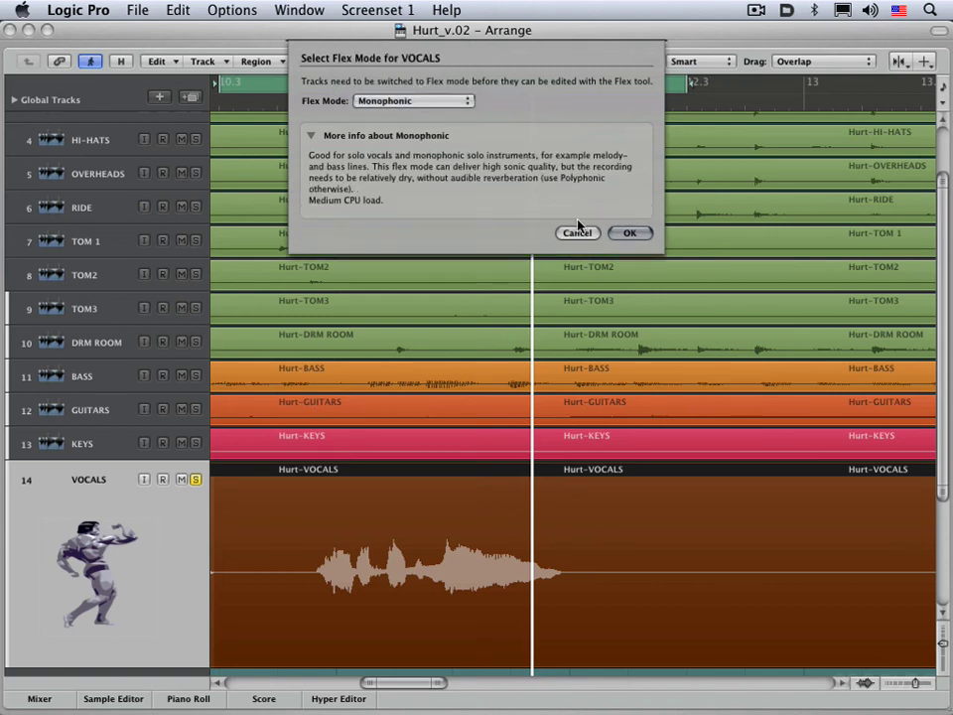
left_click(633, 234)
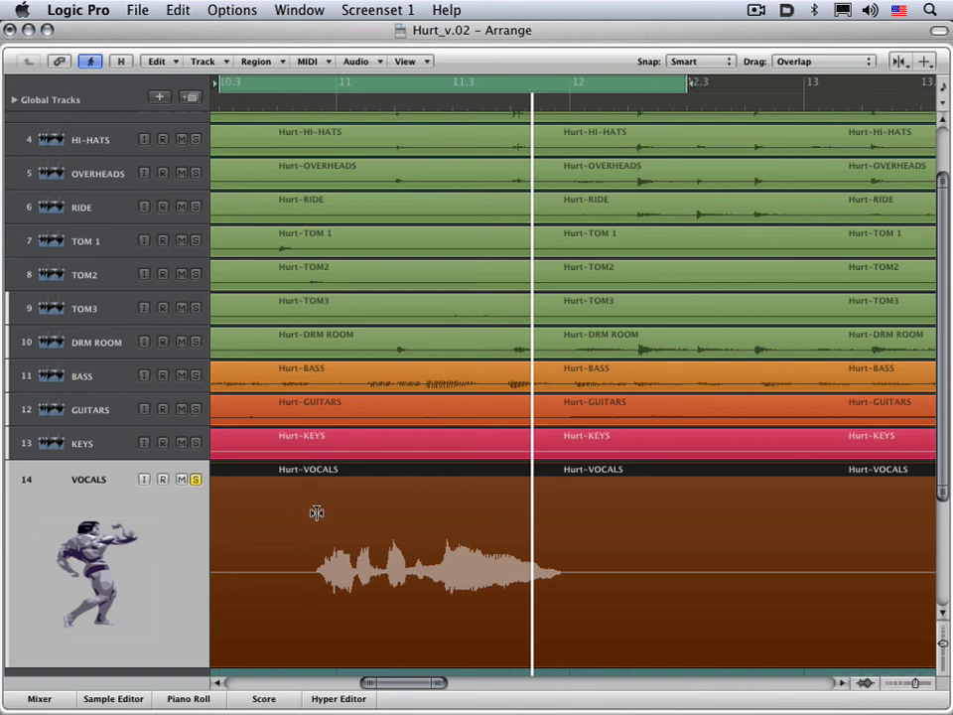
Step: Change the Arrange snap setting from Smart to Division
left_click(689, 63)
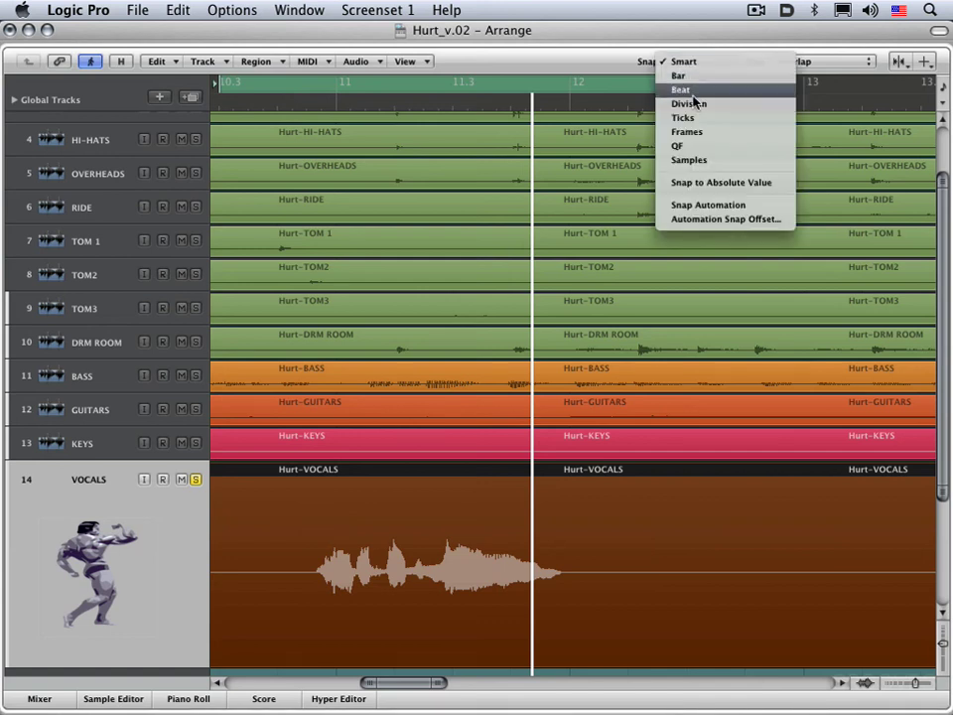
left_click(695, 105)
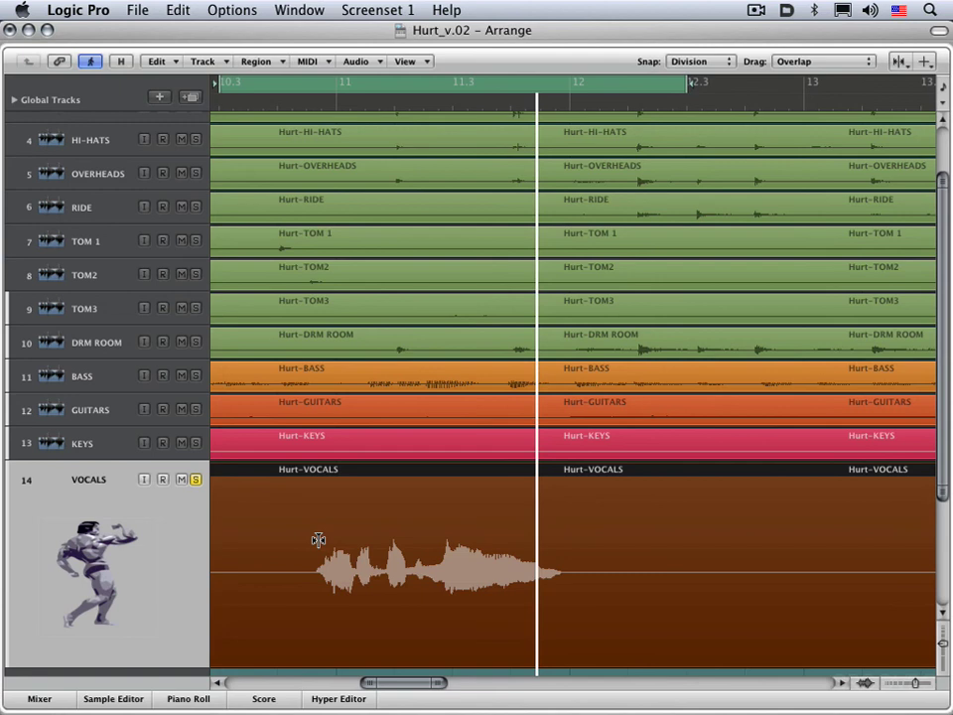
Step: Flex the first vocal syllable slightly later and play back the result
left_click_drag(318, 539, 334, 545)
key("space")
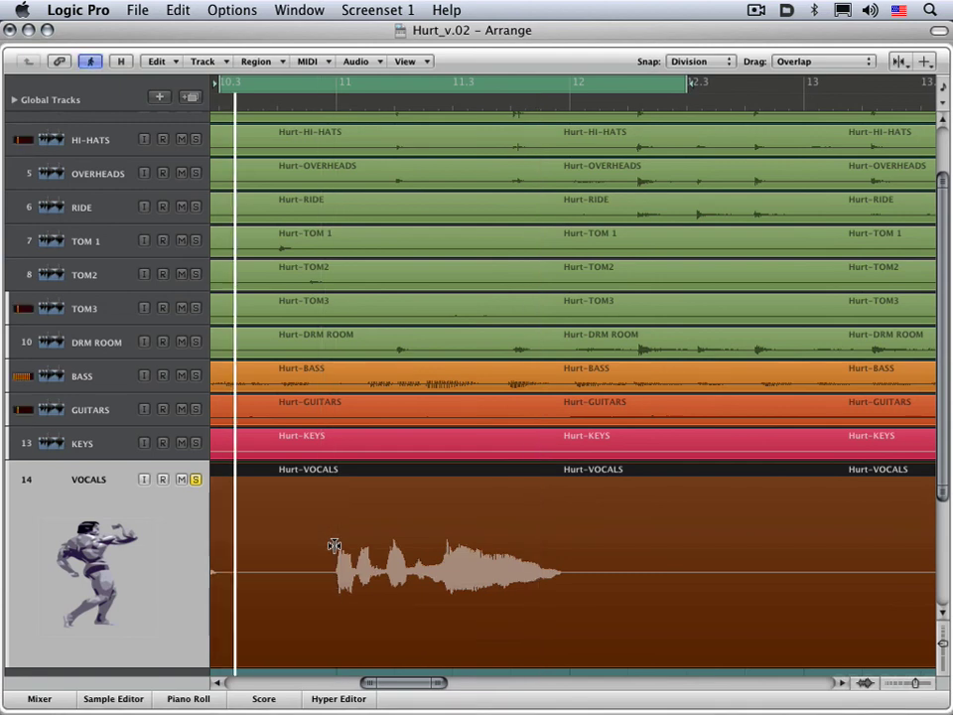
key("space")
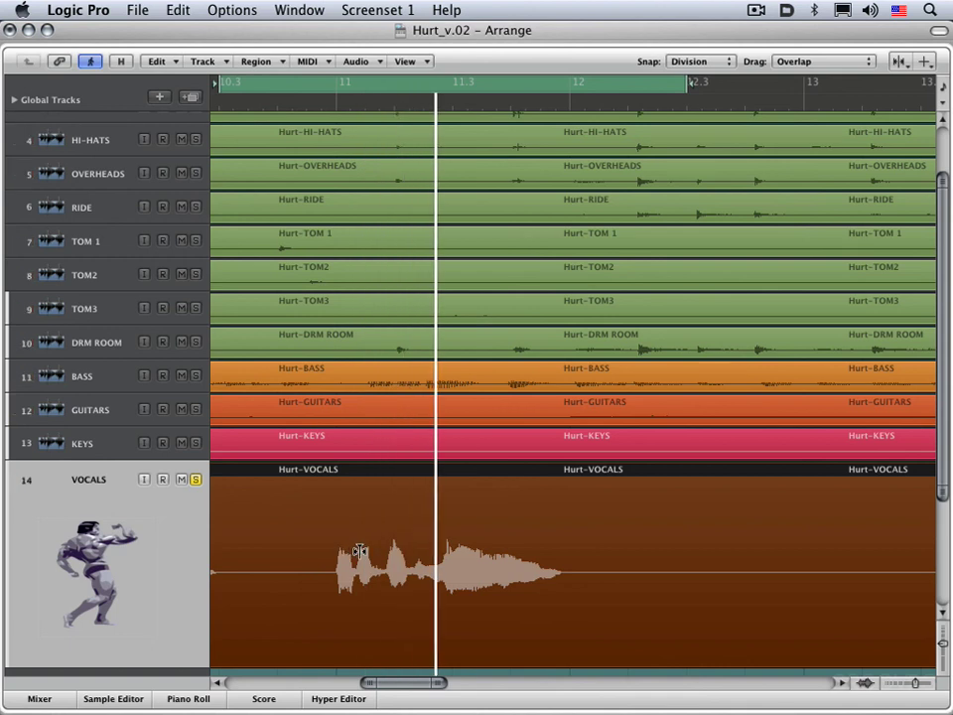
Step: Marquee-select short parts of the vocal and audition them to check timing
left_click_drag(347, 556, 385, 556)
key("space")
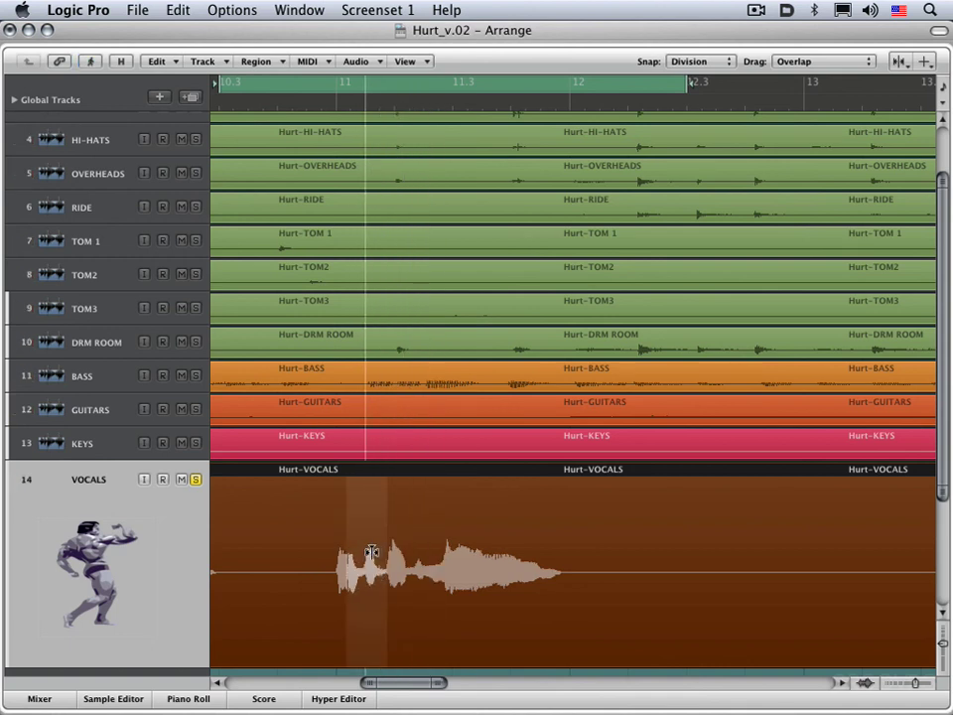
left_click(370, 552)
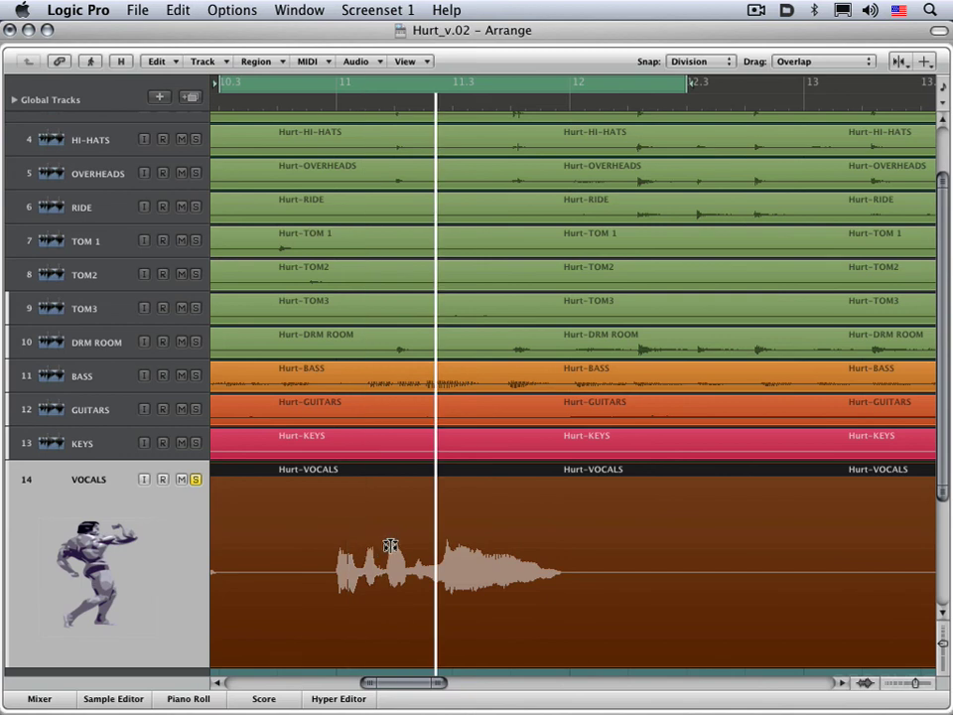
left_click_drag(370, 549, 469, 549)
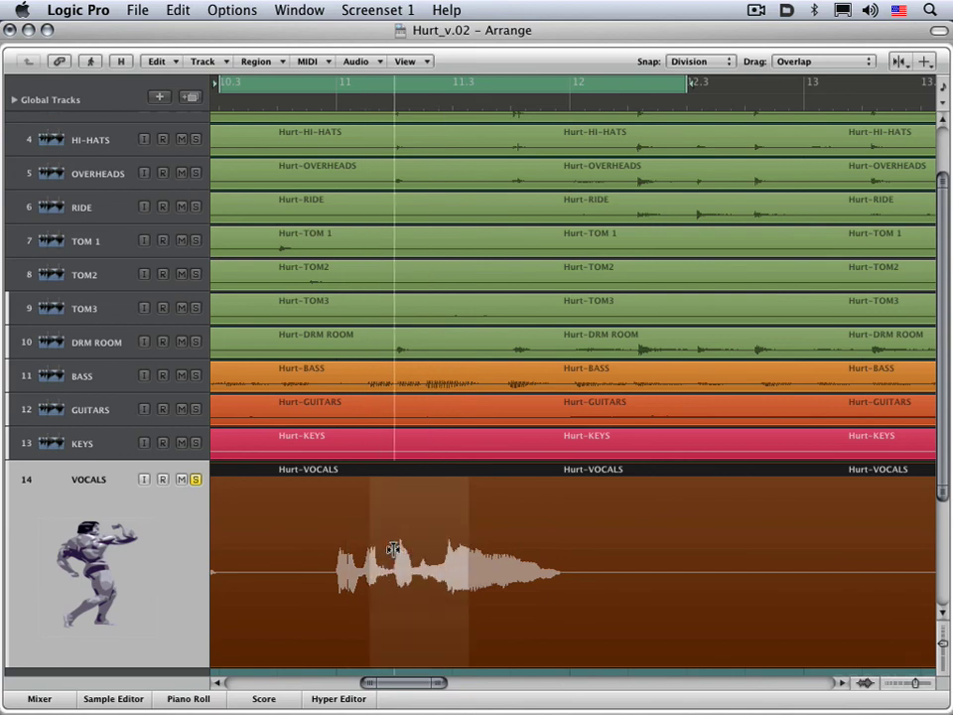
left_click(393, 549)
left_click_drag(400, 554, 451, 556)
left_click(438, 556)
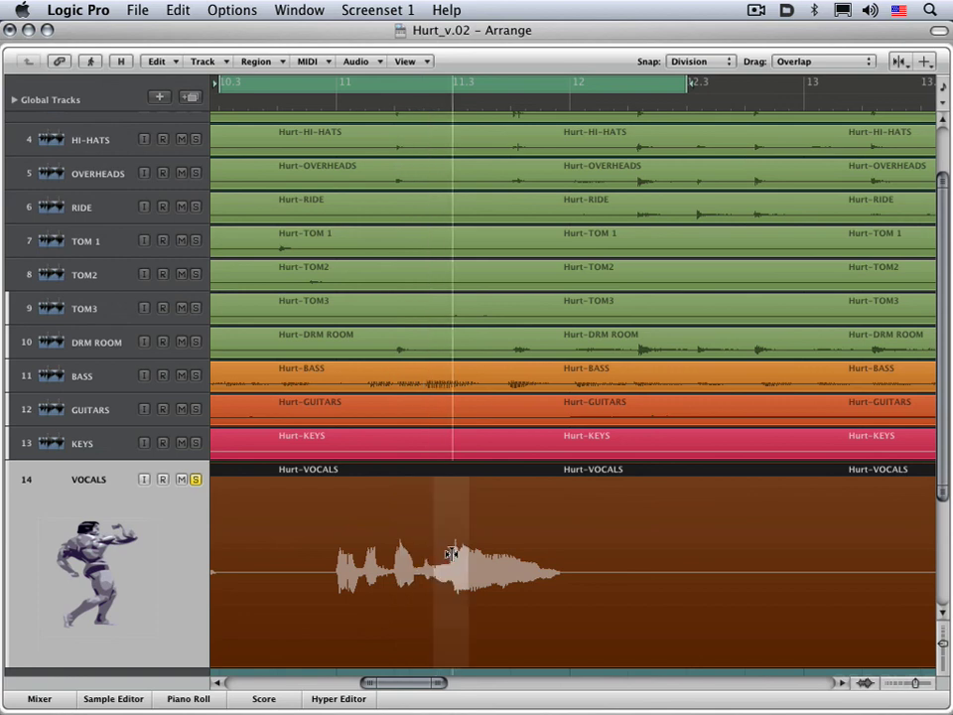
left_click(449, 554)
key("space")
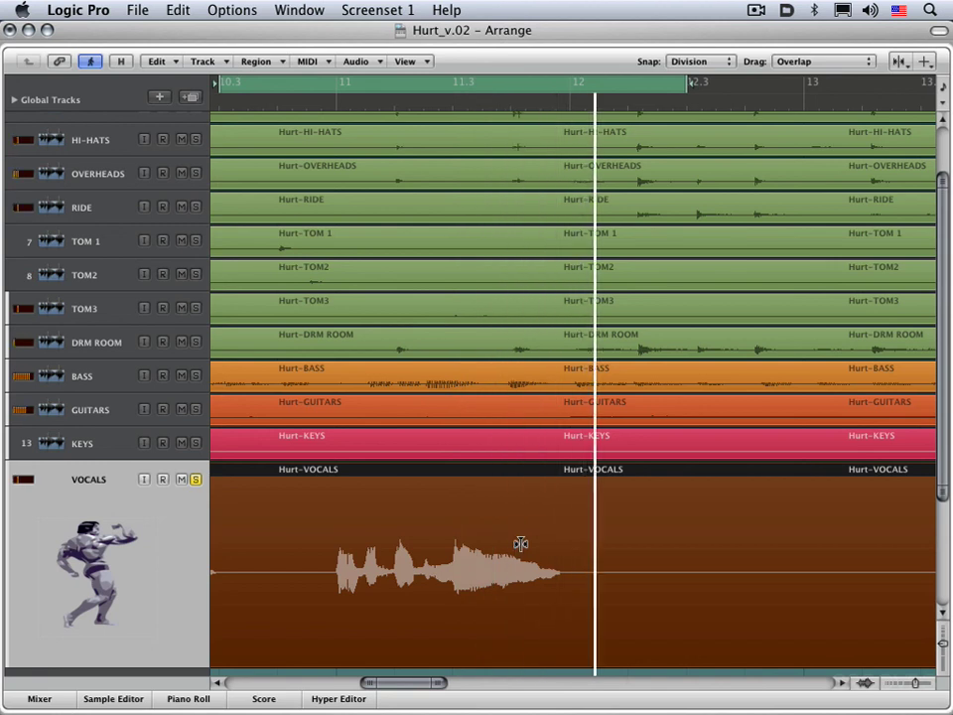
Step: Replay the vocal phrase from the cycle start to review it
key("space")
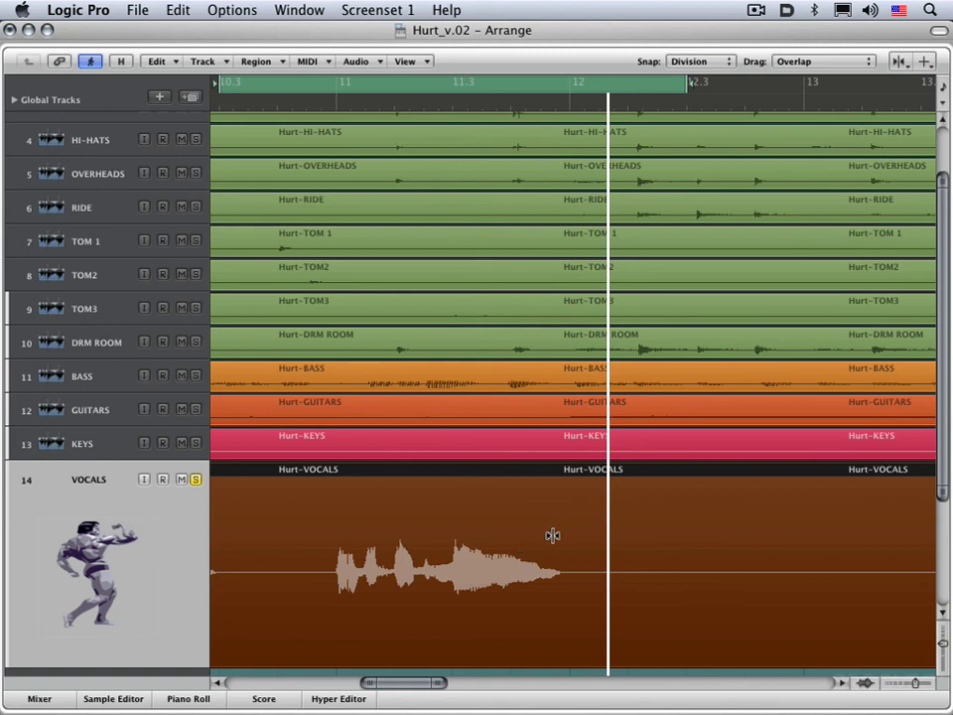
key("space")
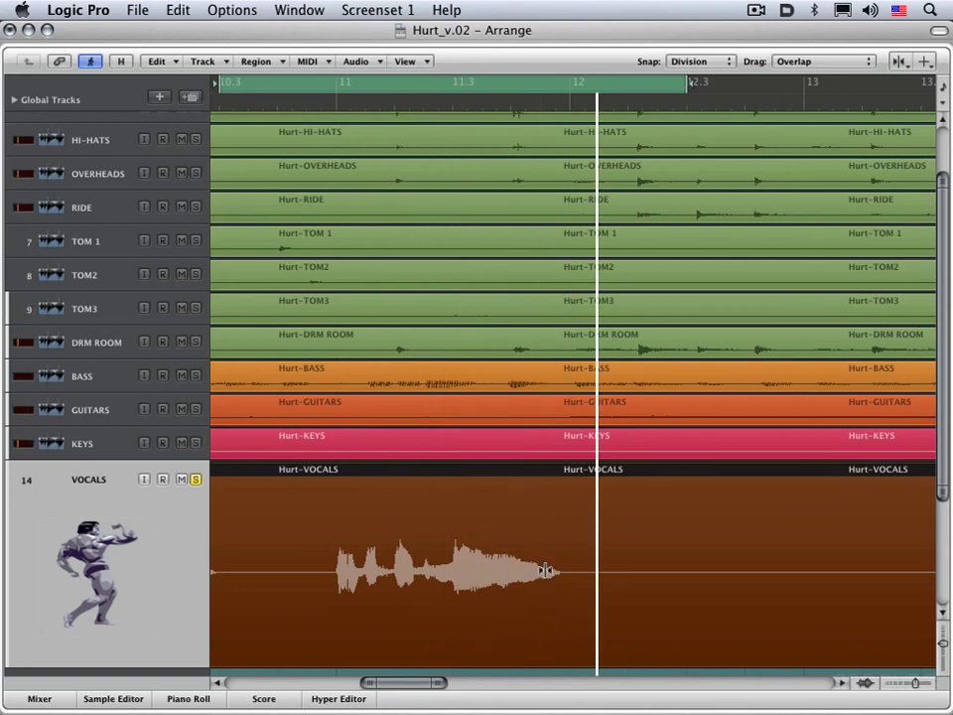
key("space")
Step: Stretch the final syllable so it holds past bar 12, then audition from the start
left_click_drag(557, 560, 616, 553)
key("space")
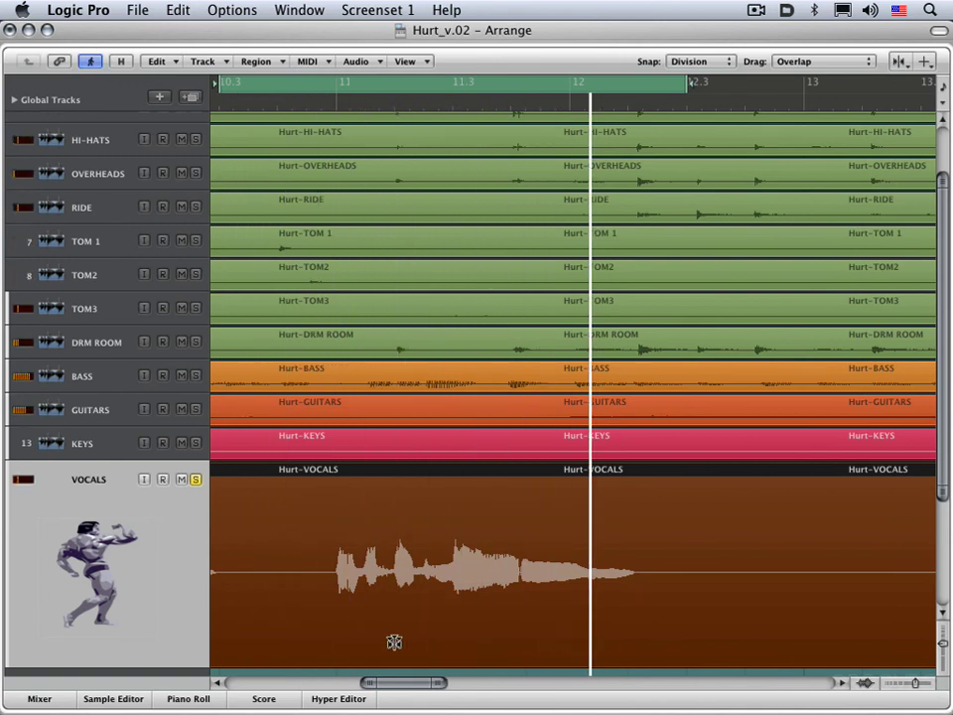
key("space")
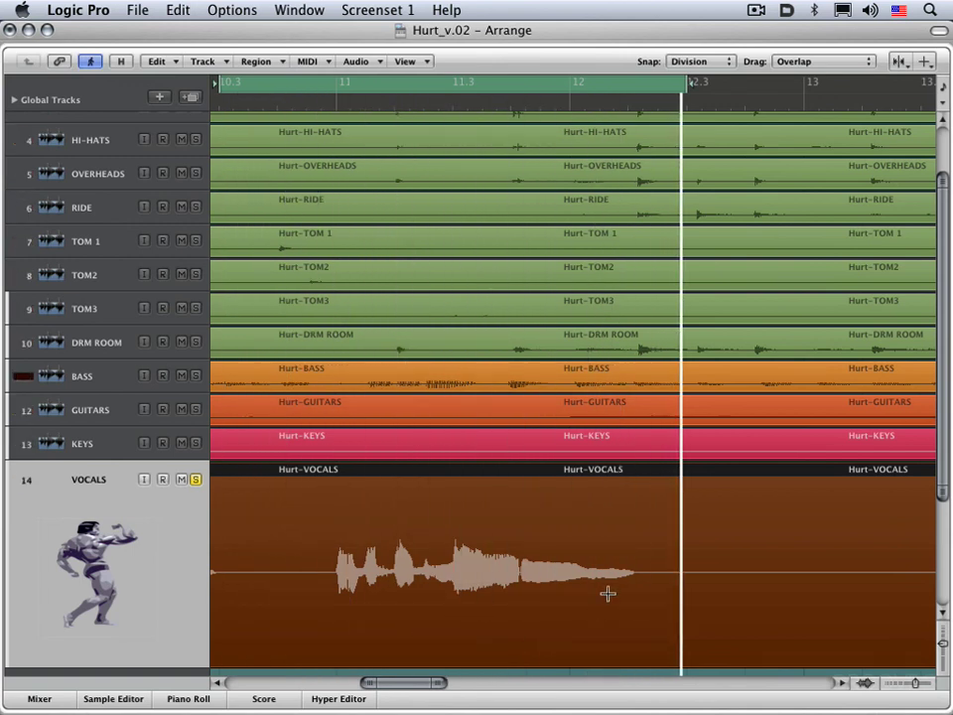
key("Return")
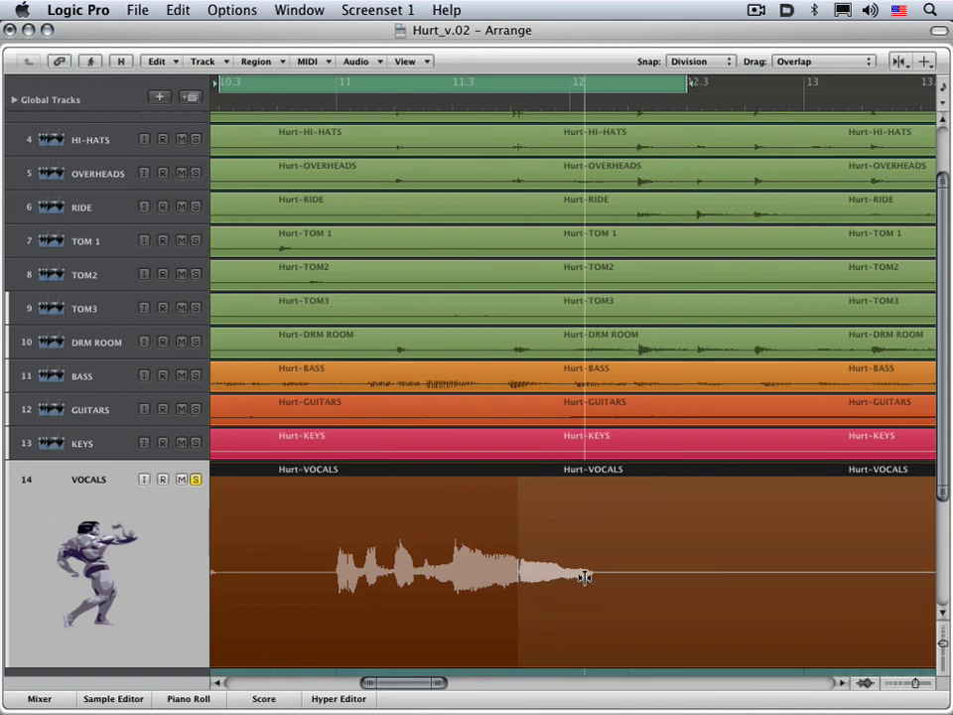
key("space")
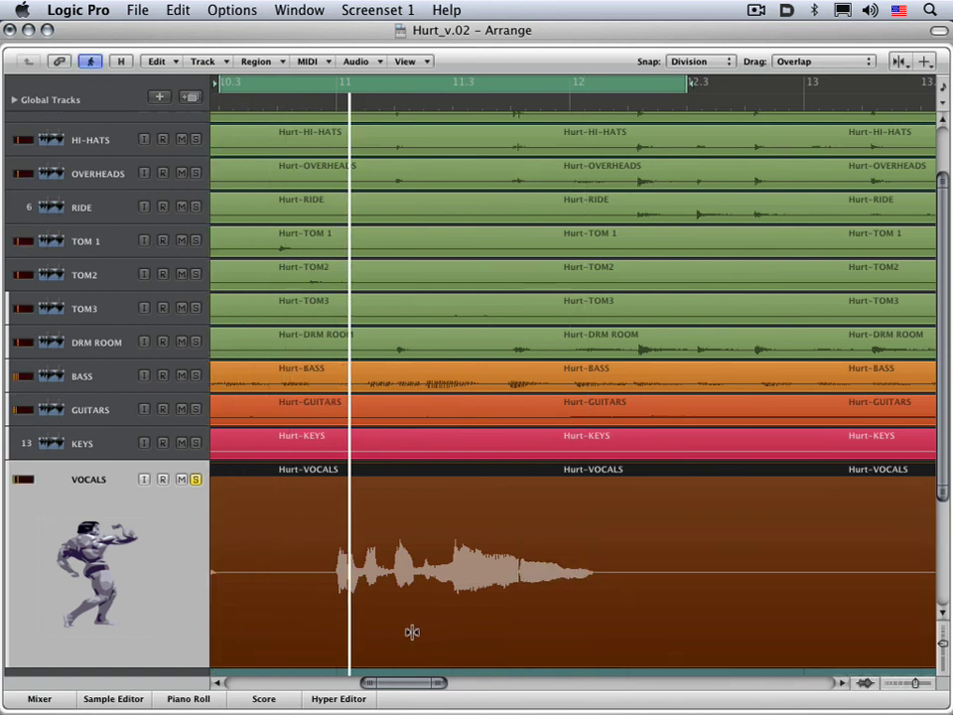